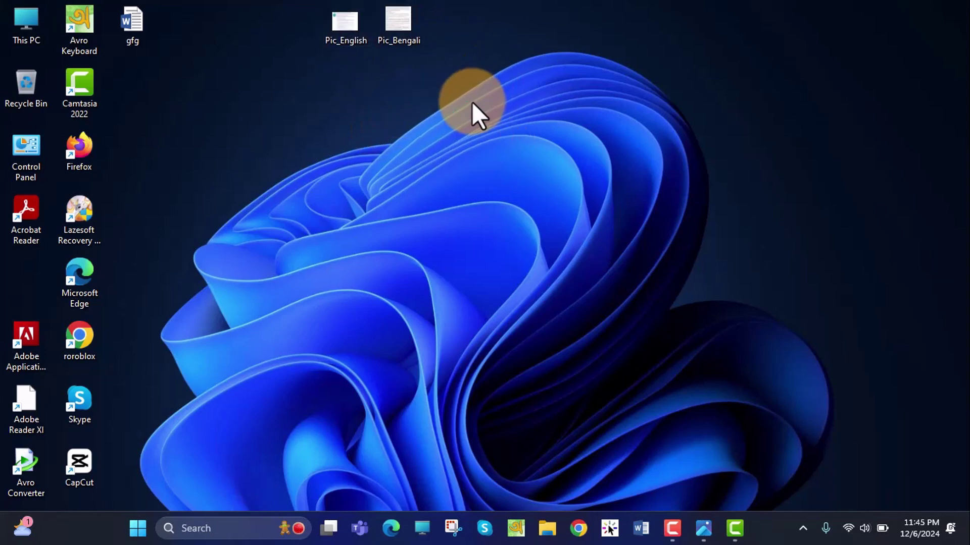
# Step: View the Pic_English and Pic_Bengali images from the desktop, minimizing each viewer window
pyautogui.doubleClick(345, 27)
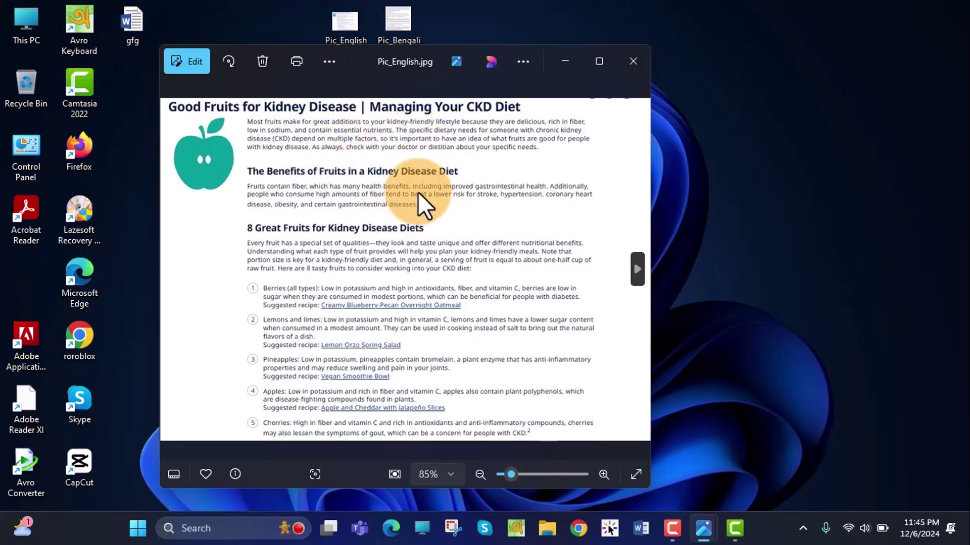
pyautogui.click(560, 61)
pyautogui.doubleClick(398, 22)
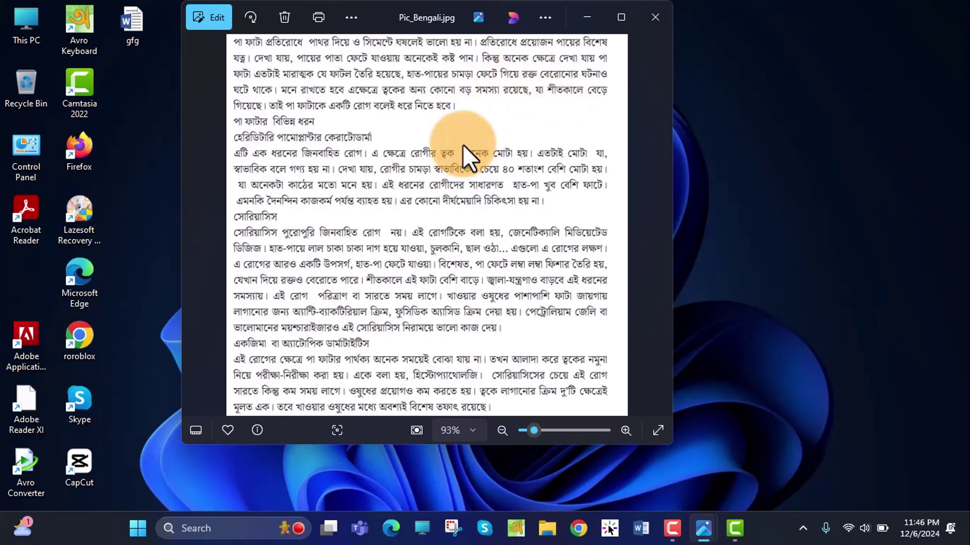
pyautogui.click(587, 17)
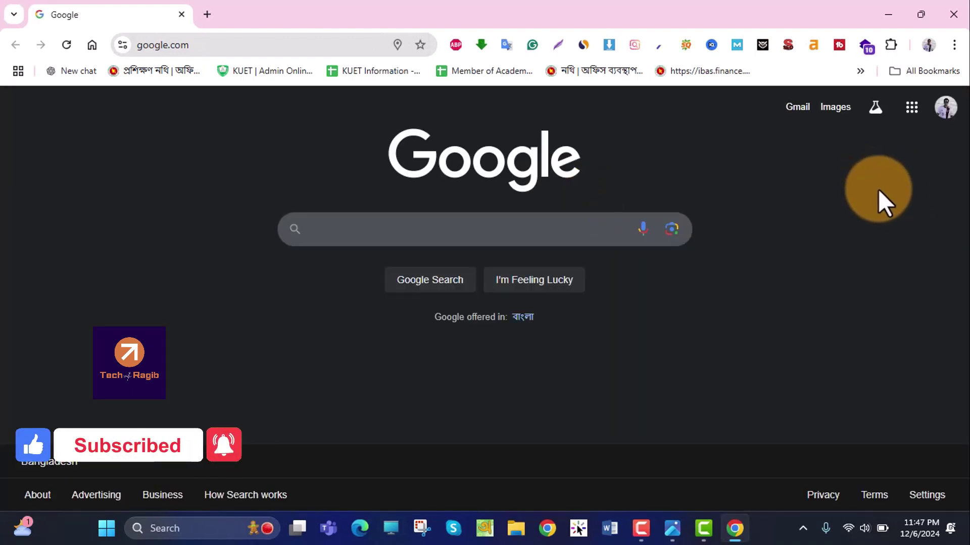
# Step: Go to Google Drive and upload the Pic_English image from the Desktop folder
pyautogui.click(911, 114)
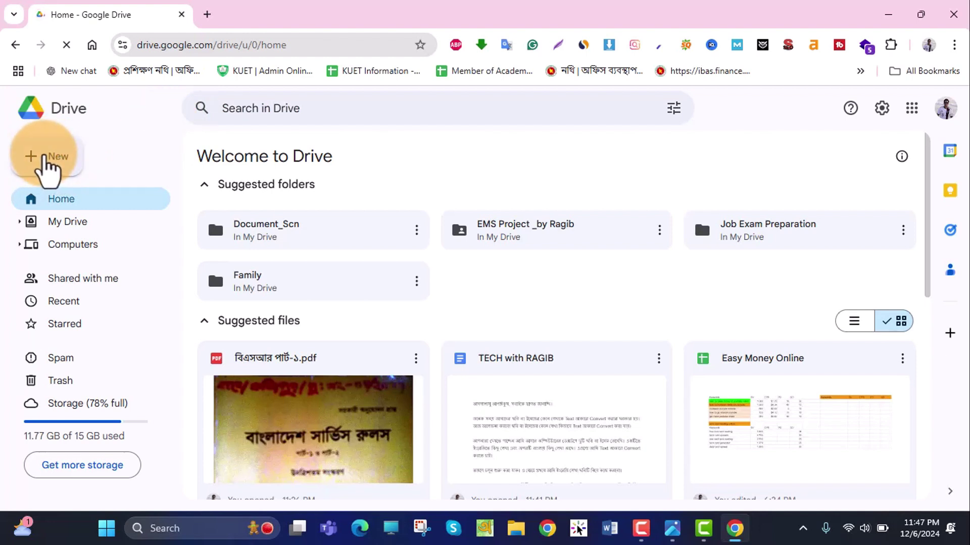
pyautogui.click(48, 162)
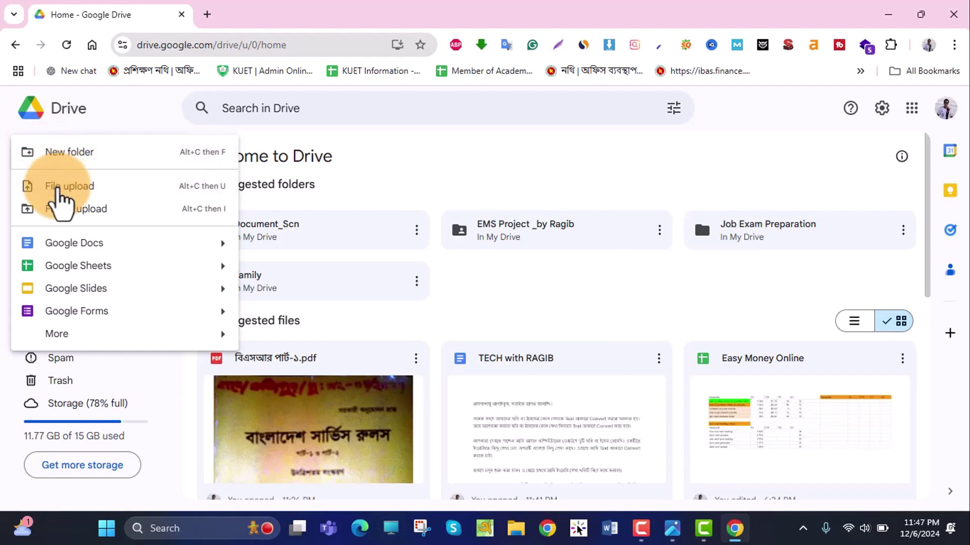
pyautogui.click(58, 187)
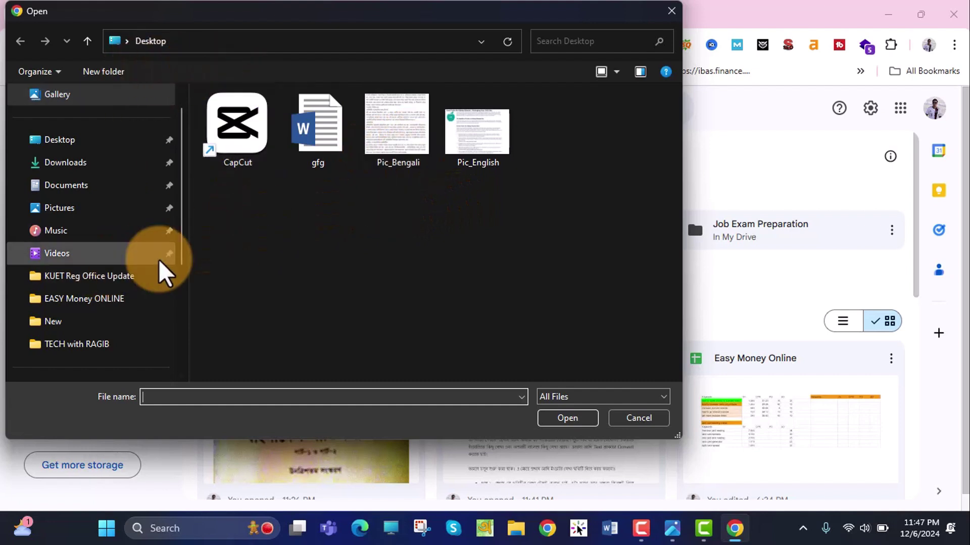
pyautogui.scroll(2, 101, 303)
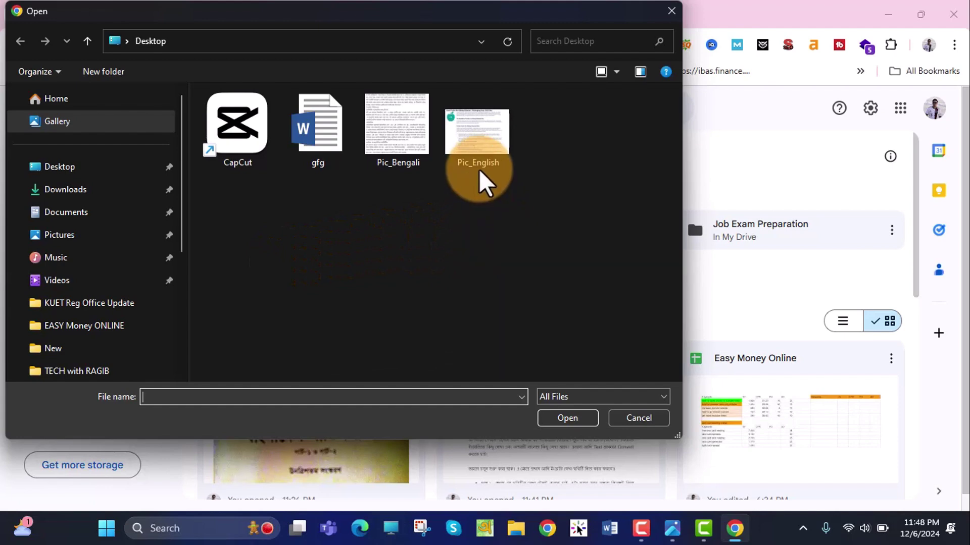
pyautogui.click(483, 149)
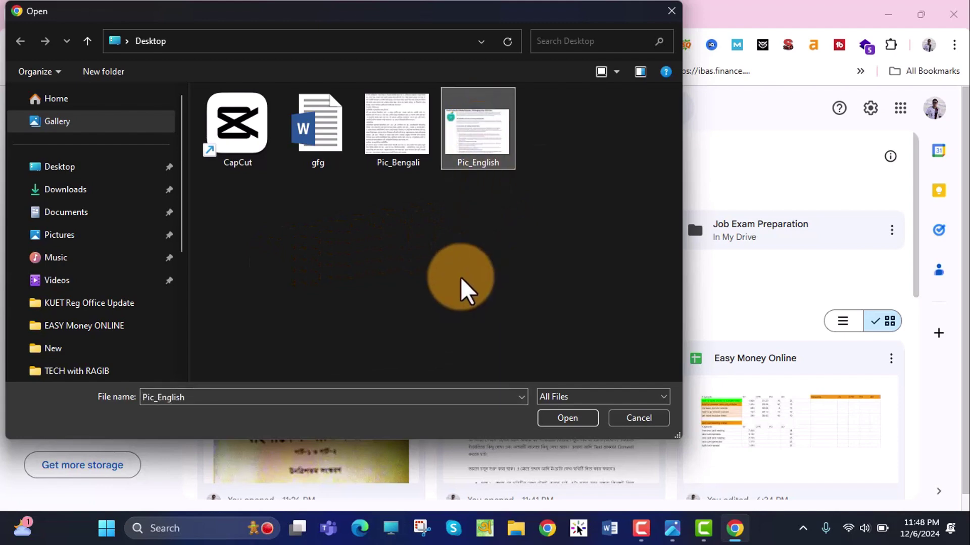
pyautogui.click(567, 419)
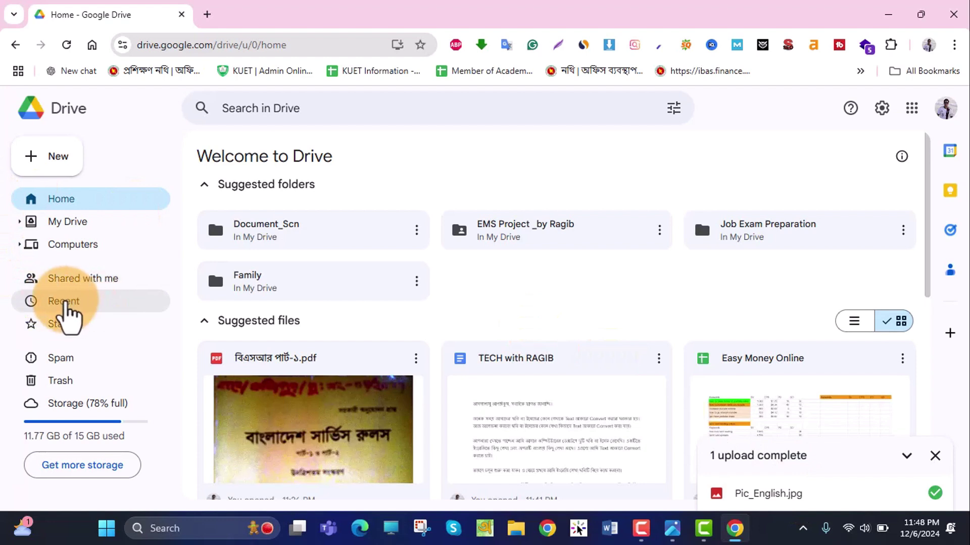
# Step: Open the uploaded Pic_English.jpg from the recent files with Google Docs to convert it to text
pyautogui.click(65, 303)
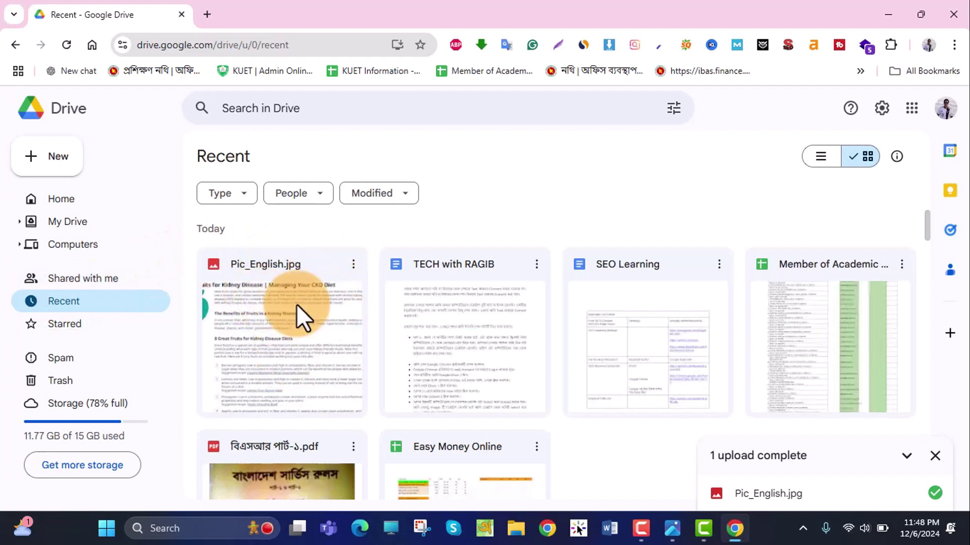
pyautogui.click(352, 265)
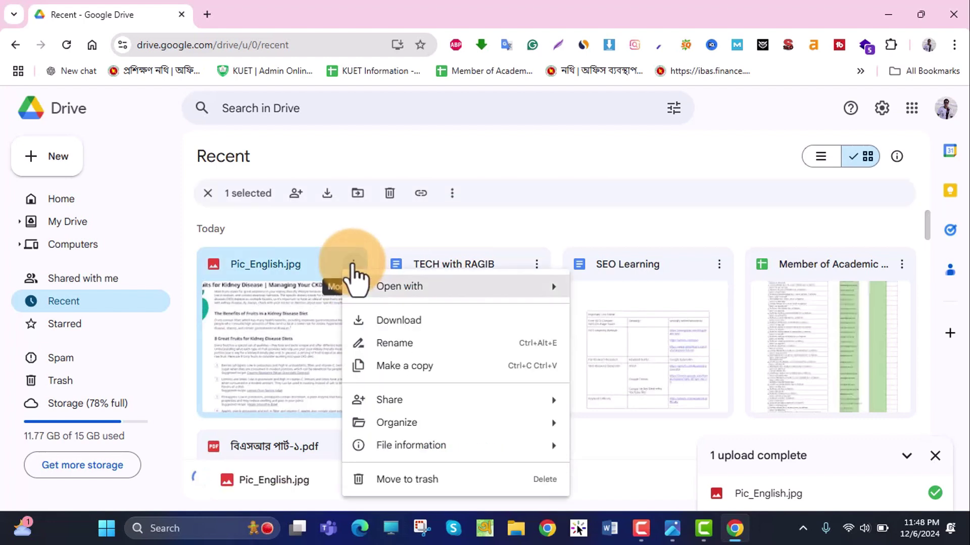
pyautogui.moveTo(411, 293)
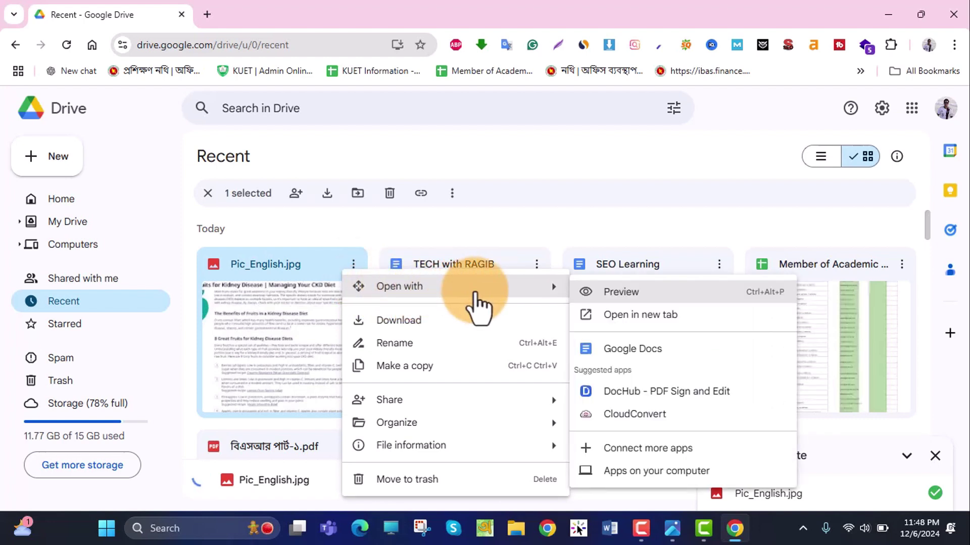
pyautogui.click(627, 354)
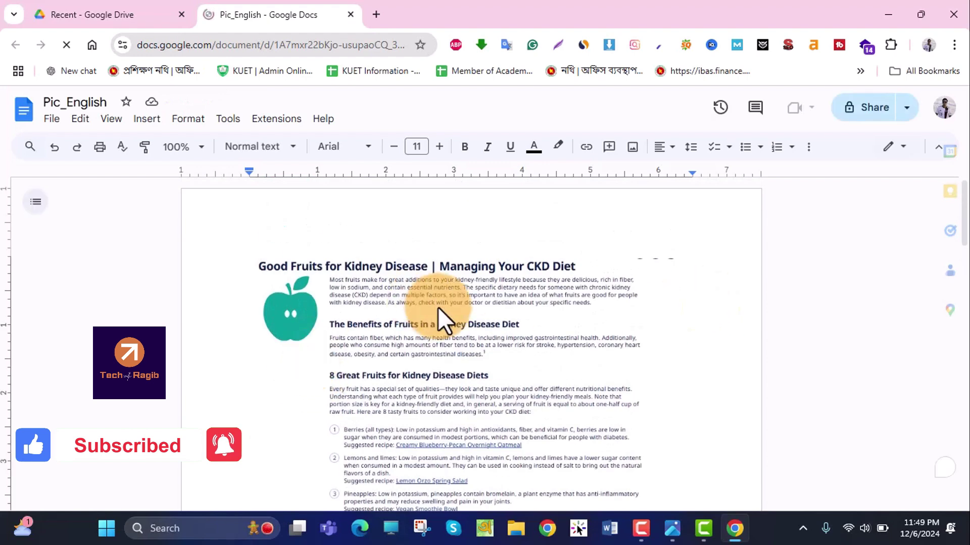
# Step: Compare the picture with the extracted text beneath it in the Pic_English document, and close the document and the browser
pyautogui.click(452, 312)
pyautogui.scroll(-5, 452, 312)
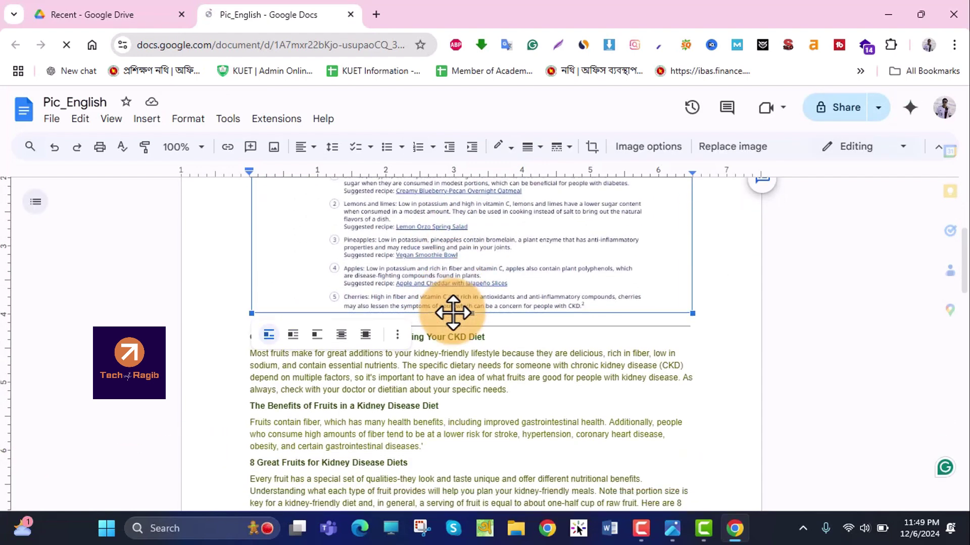
pyautogui.scroll(3, 441, 347)
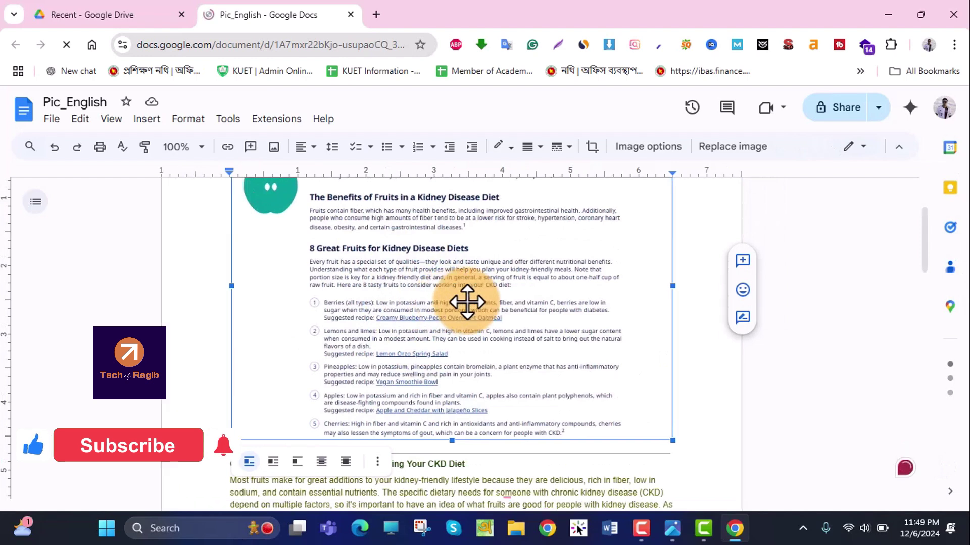
pyautogui.scroll(-4, 467, 302)
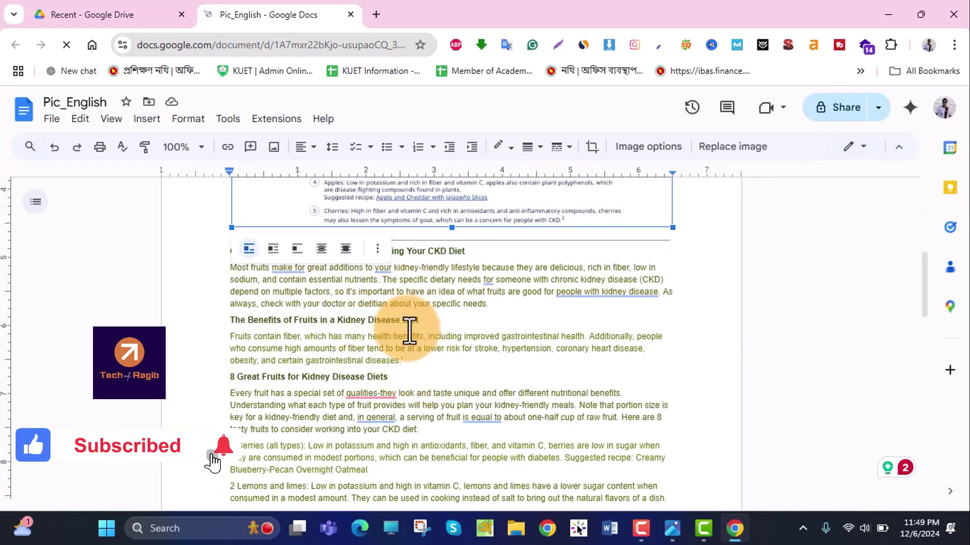
pyautogui.click(454, 327)
pyautogui.scroll(3, 451, 293)
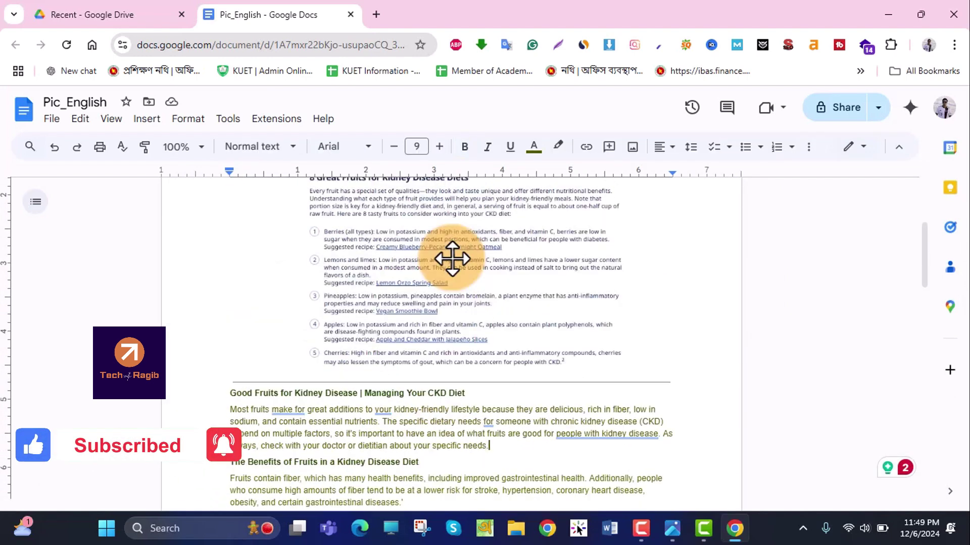
pyautogui.scroll(-3, 452, 259)
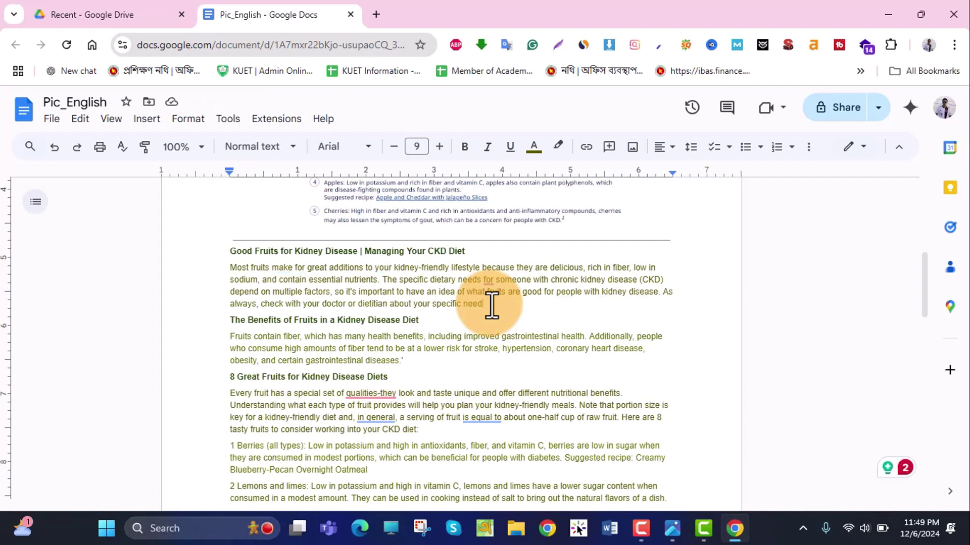
pyautogui.scroll(7, 490, 306)
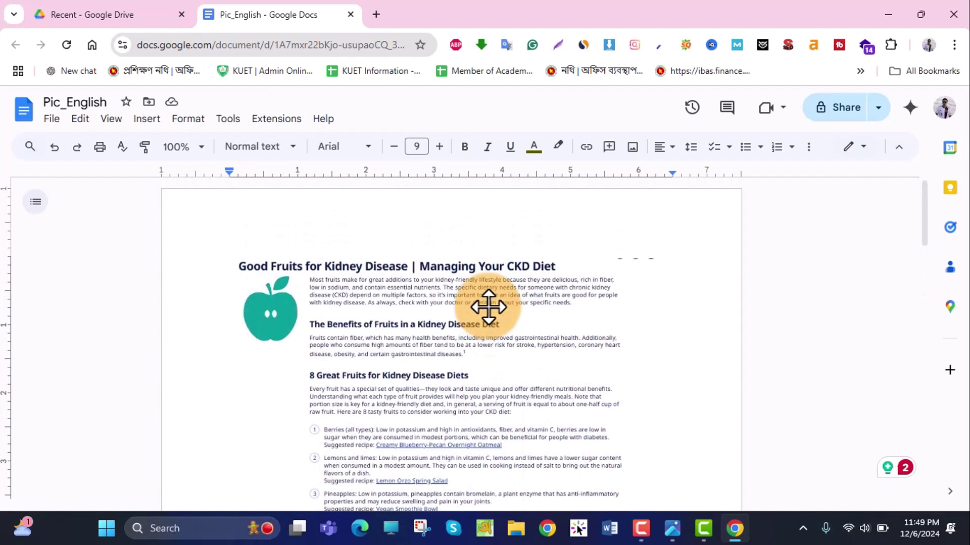
pyautogui.scroll(-3, 489, 307)
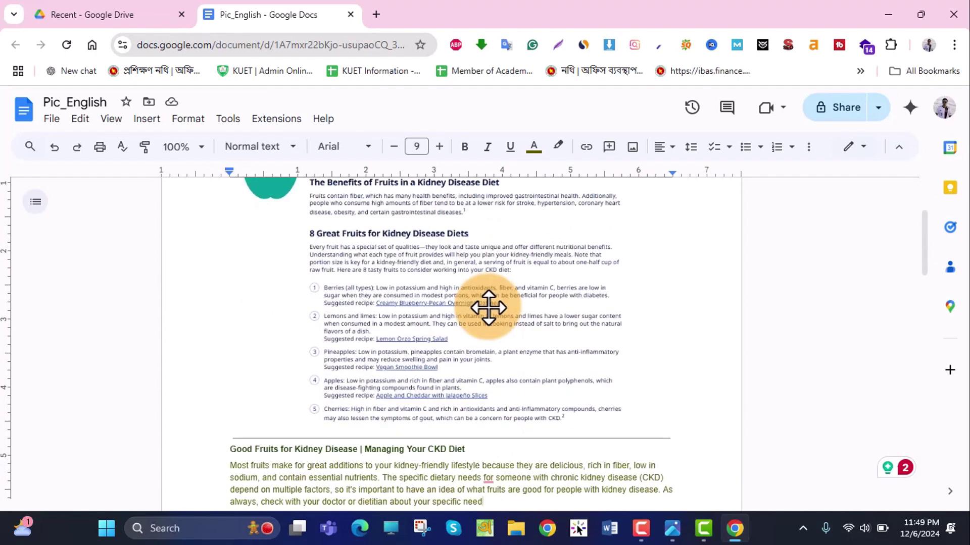
pyautogui.scroll(-4, 489, 307)
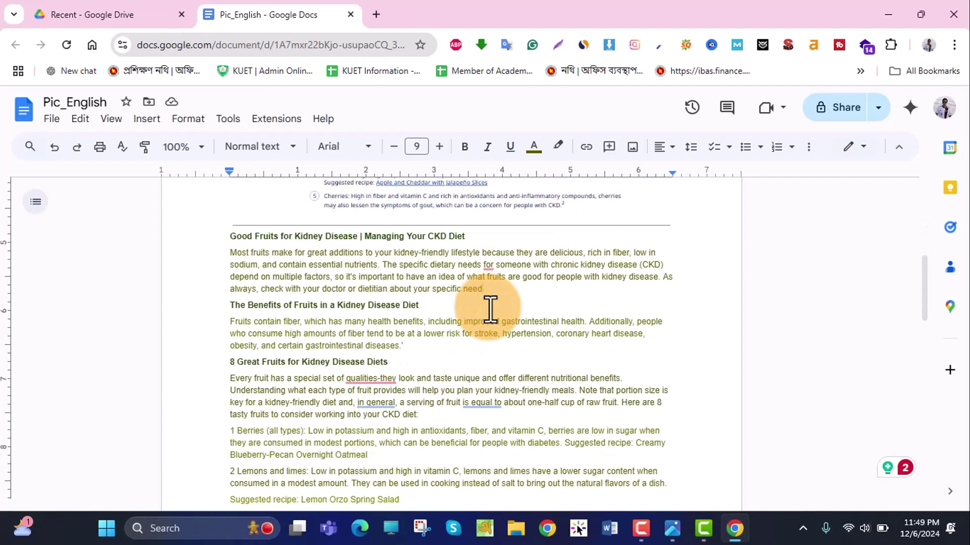
pyautogui.click(351, 15)
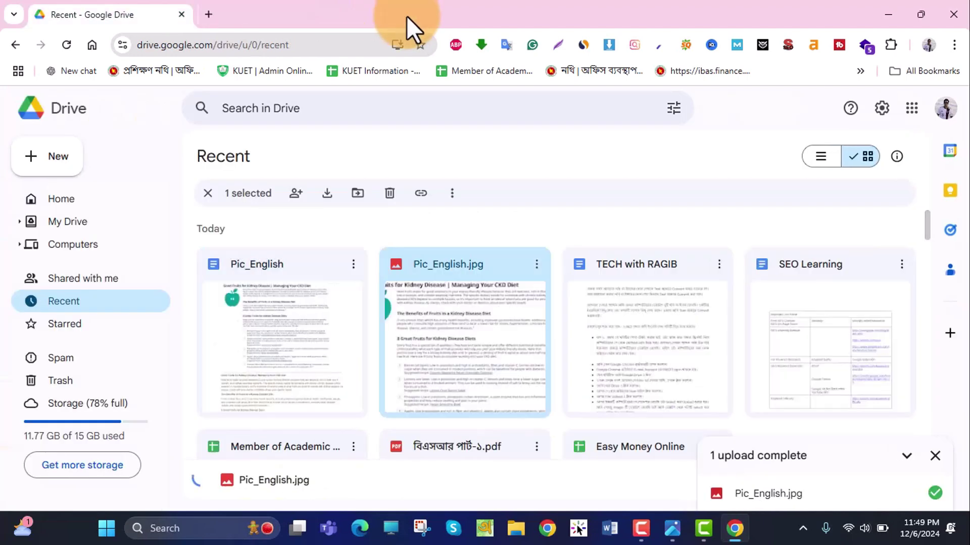
pyautogui.click(953, 15)
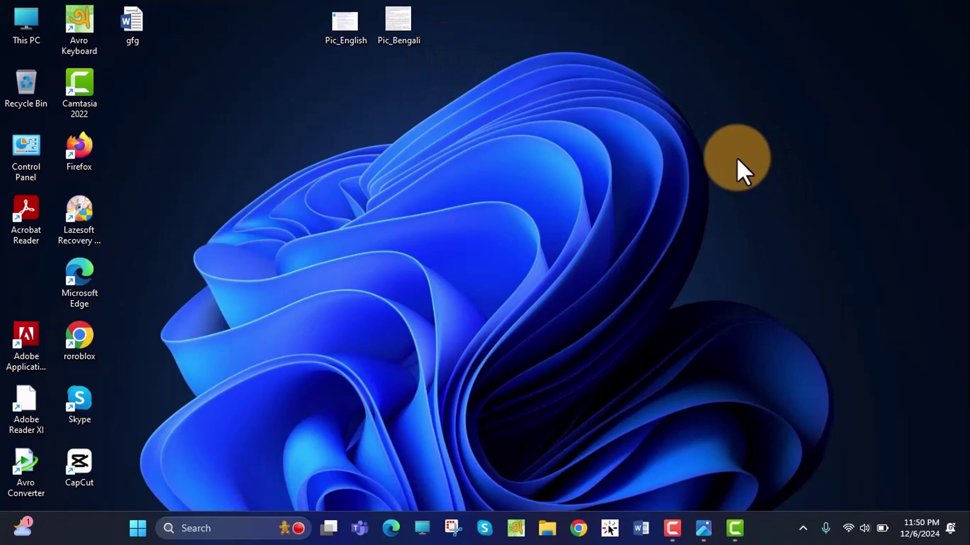
# Step: Reopen Google Drive in Chrome and upload the Pic_Bengali image from the Desktop folder
pyautogui.click(578, 528)
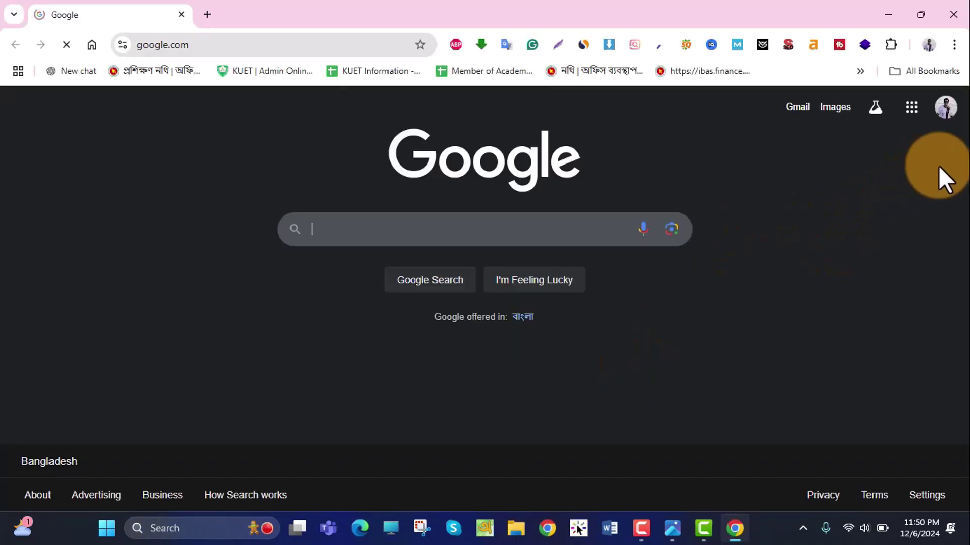
pyautogui.click(911, 108)
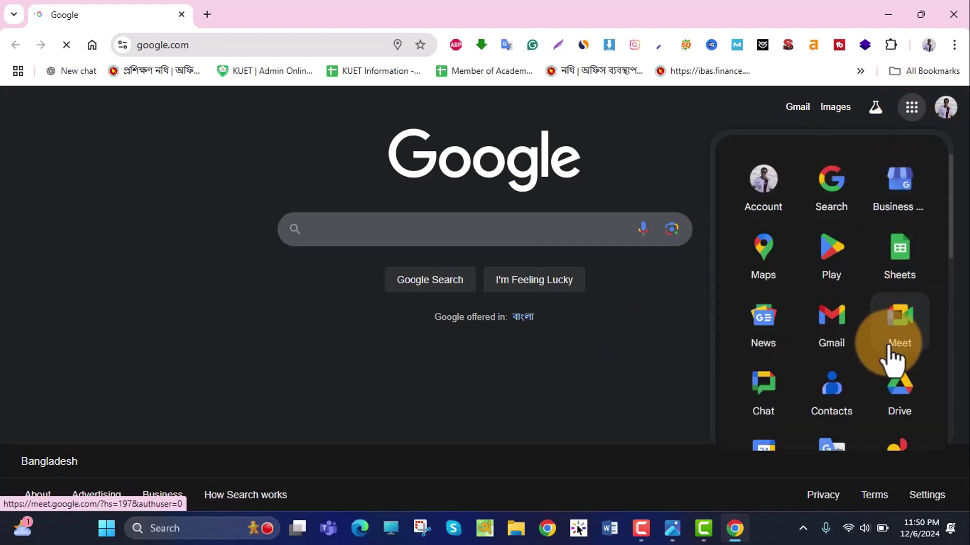
pyautogui.click(900, 396)
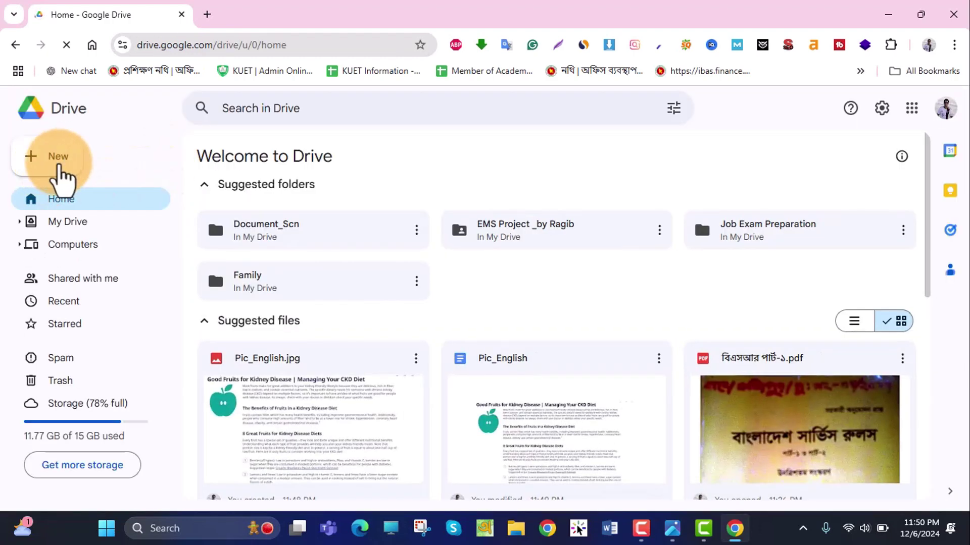
pyautogui.click(40, 159)
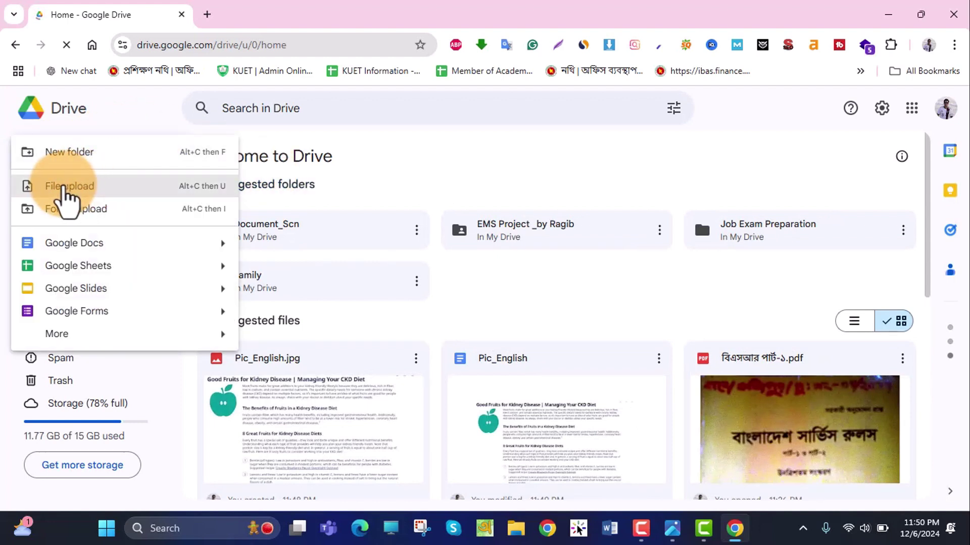
pyautogui.click(65, 196)
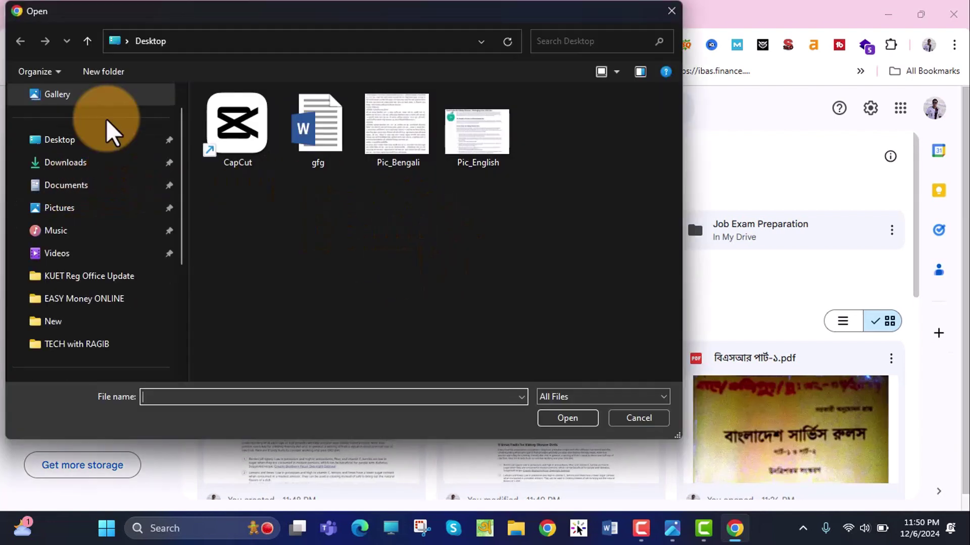
pyautogui.click(399, 143)
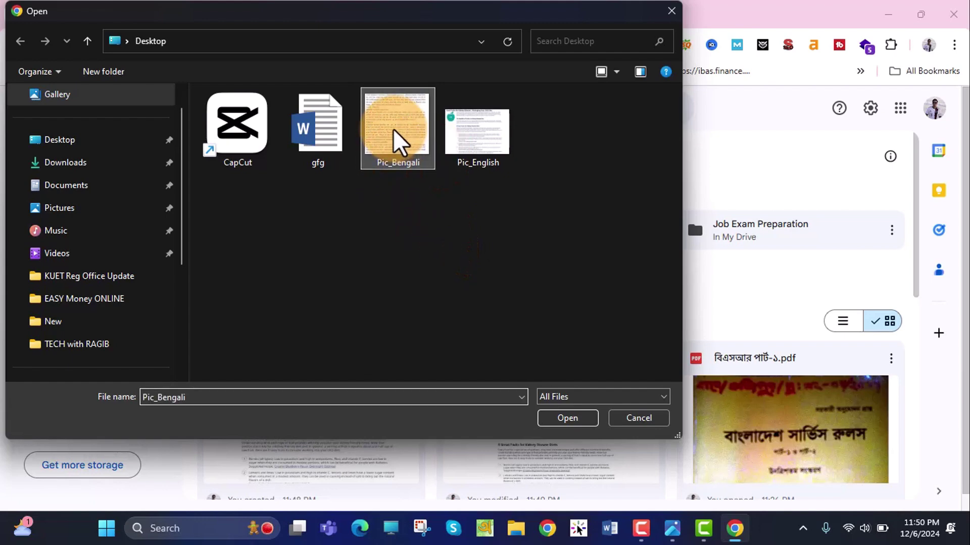
pyautogui.click(568, 426)
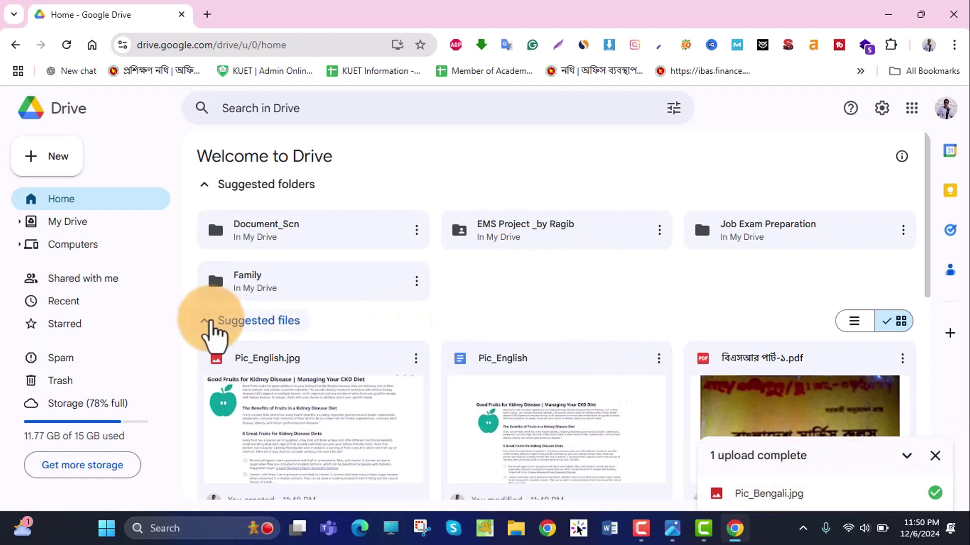
# Step: Open the uploaded Pic_Bengali.jpg from the recent files with Google Docs to convert it to text
pyautogui.click(75, 303)
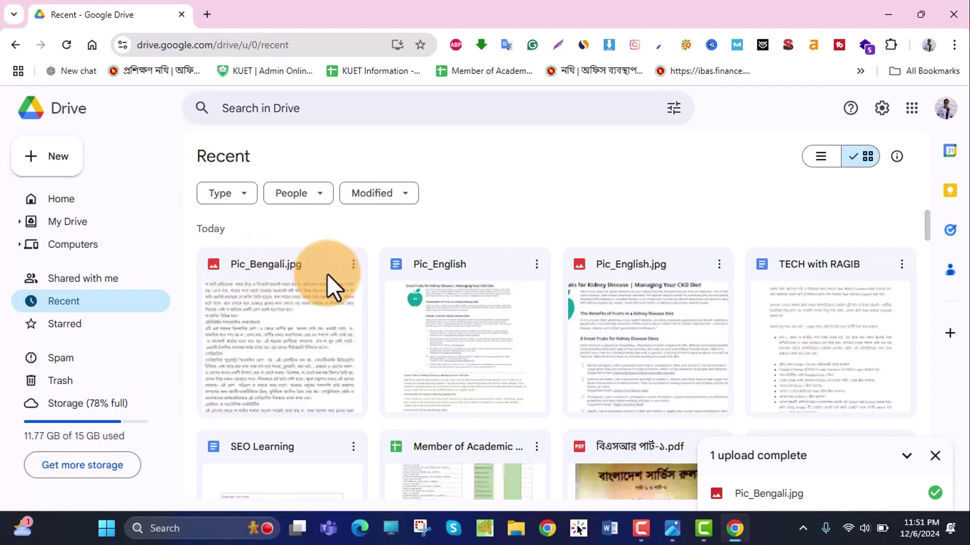
pyautogui.click(354, 266)
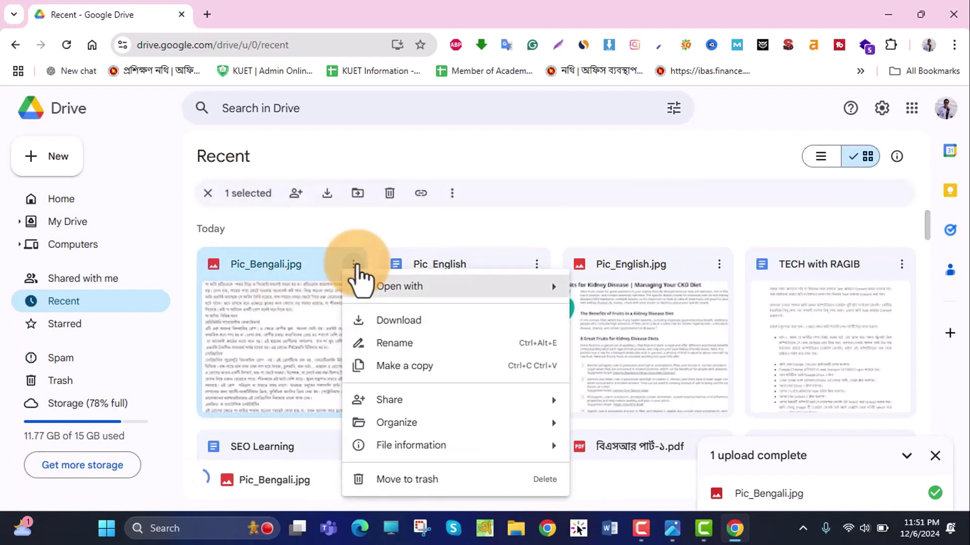
pyautogui.moveTo(388, 302)
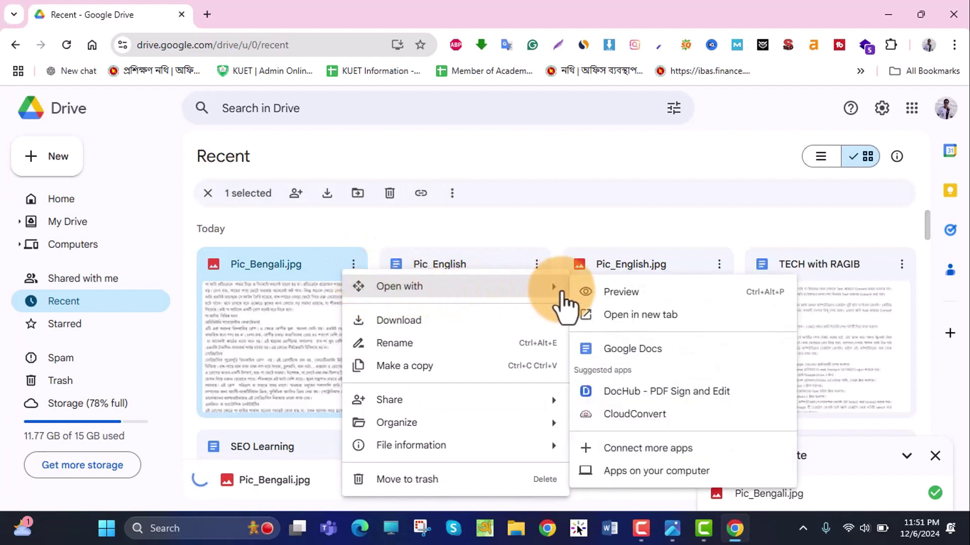
pyautogui.click(621, 349)
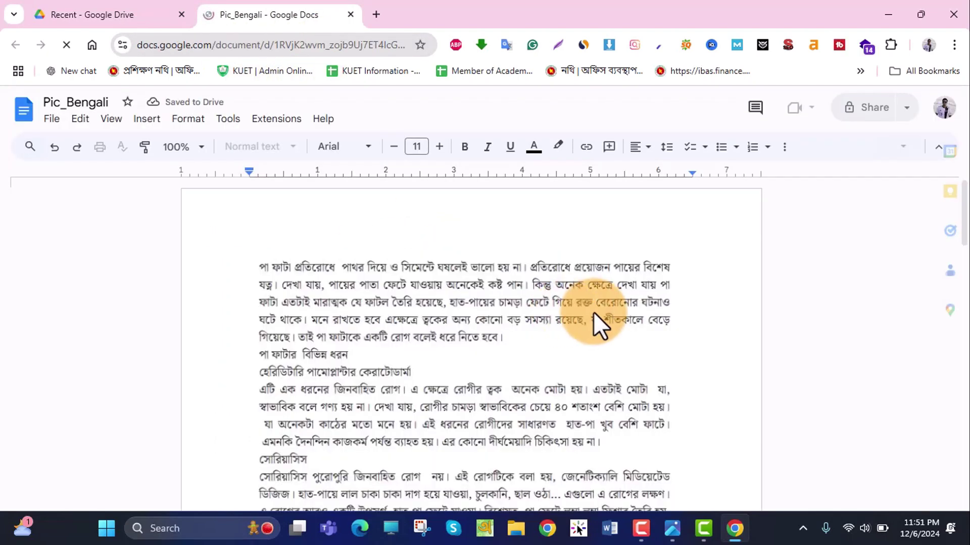
pyautogui.scroll(-3, 596, 312)
pyautogui.scroll(3, 595, 313)
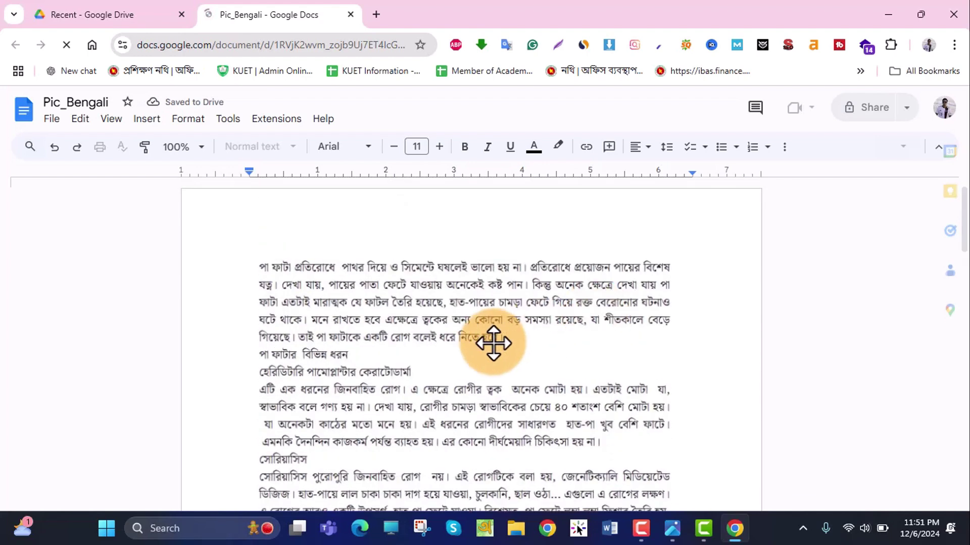
# Step: Compare the Bengali picture with the extracted text beneath it in the Pic_Bengali document
pyautogui.click(492, 344)
pyautogui.scroll(-2, 476, 321)
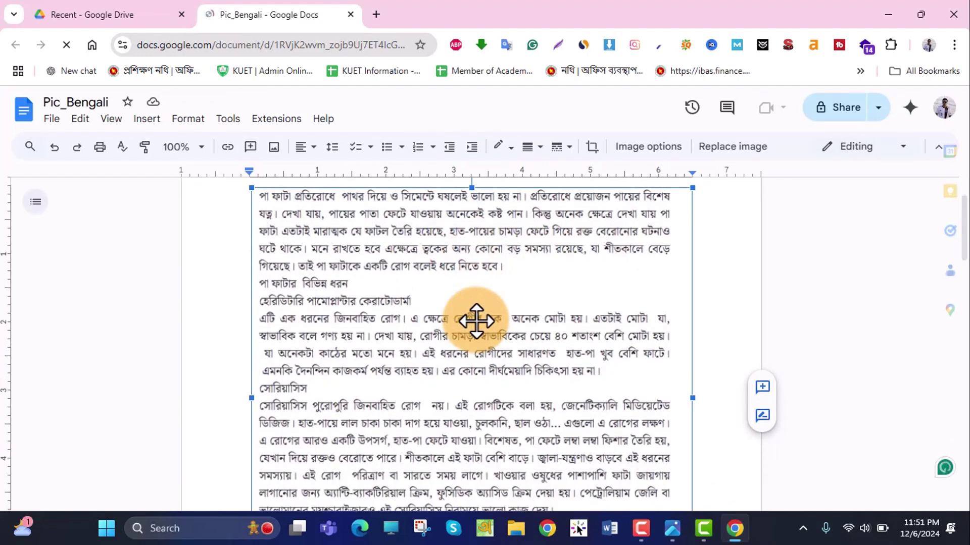
pyautogui.scroll(-3, 470, 308)
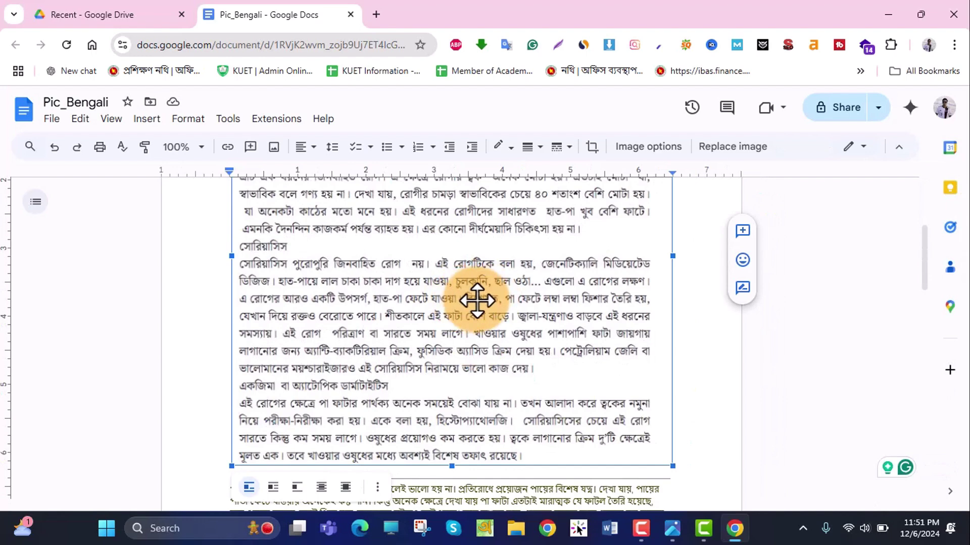
pyautogui.scroll(-4, 477, 300)
pyautogui.click(465, 320)
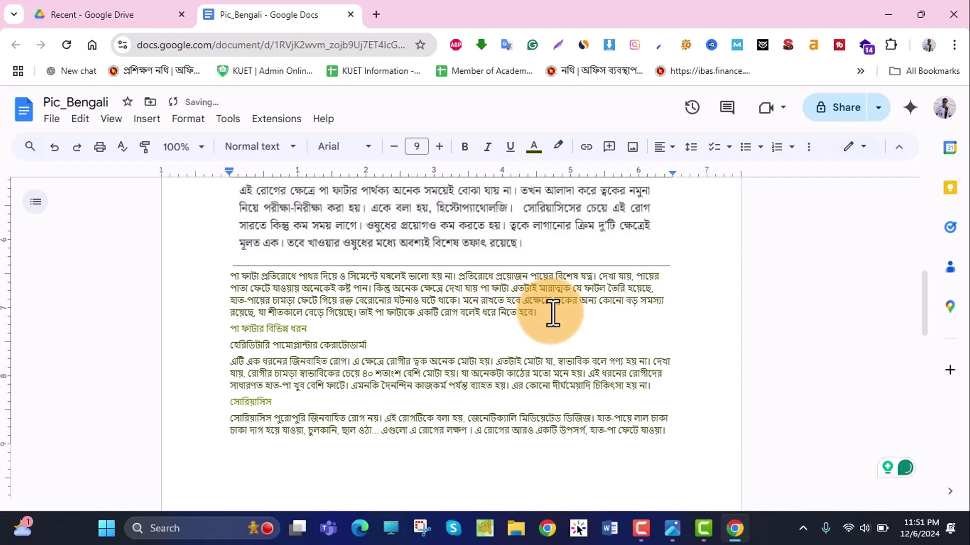
# Step: Delete the source picture and the horizontal line above the extracted Bengali text
pyautogui.scroll(10, 553, 313)
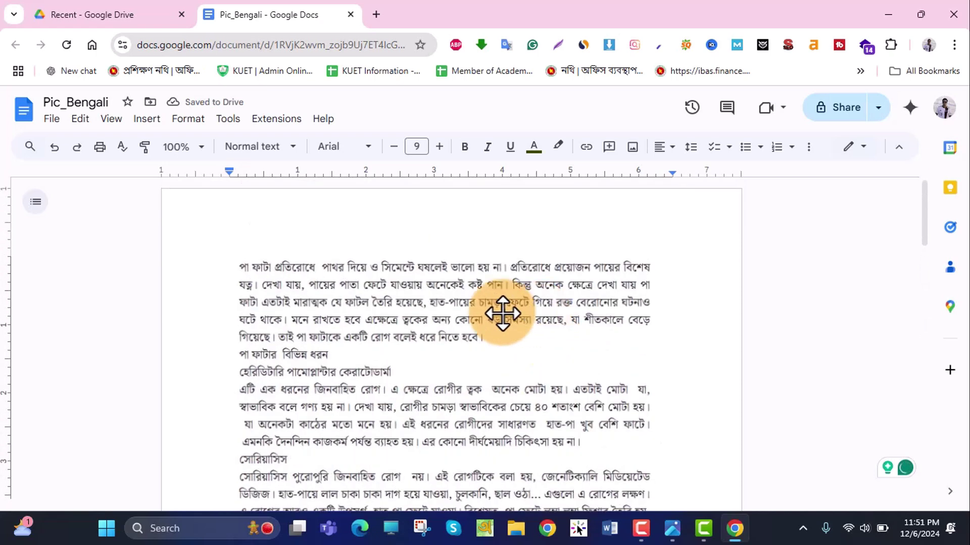
pyautogui.click(474, 312)
pyautogui.press('Delete')
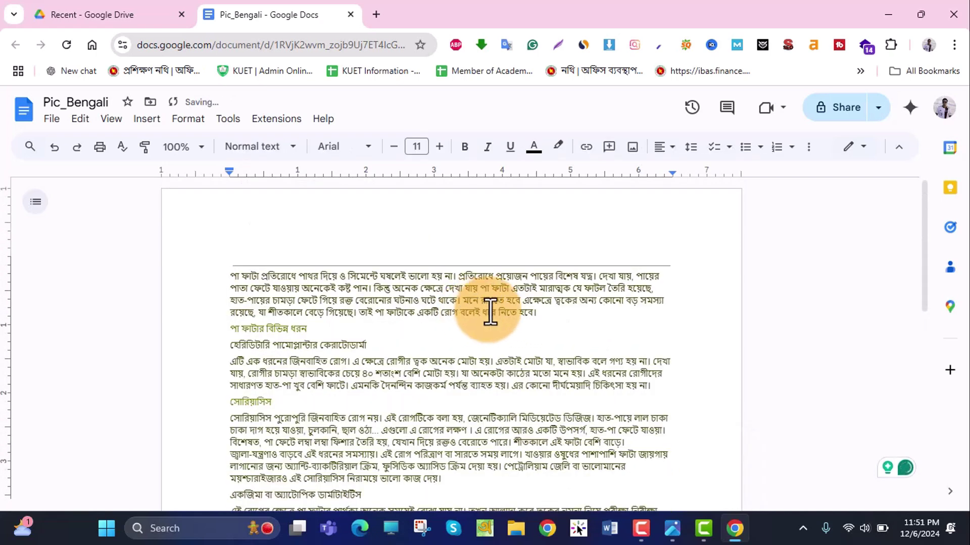
pyautogui.tripleClick(674, 267)
pyautogui.click(675, 268)
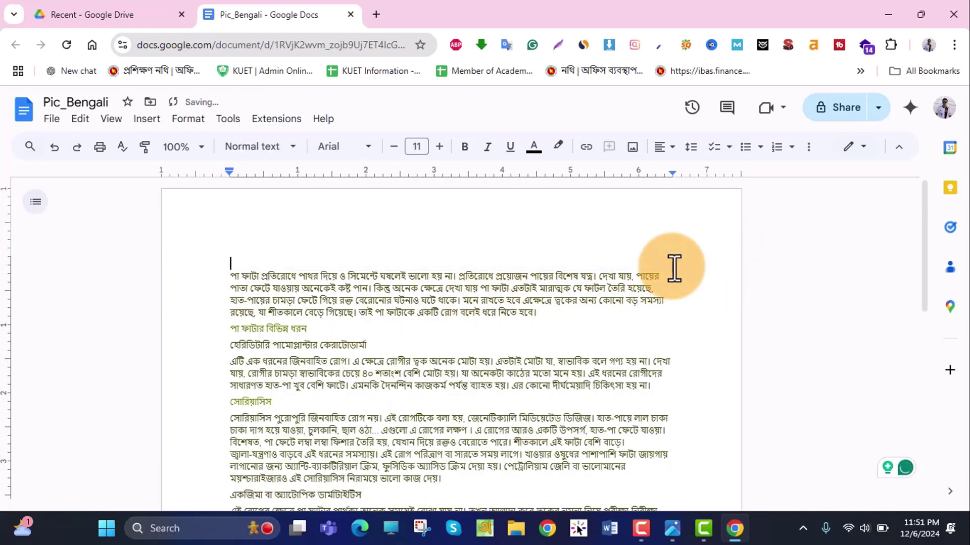
# Step: Select the extracted Bengali text from the start of its first paragraph to the end of its last
pyautogui.scroll(-2, 535, 303)
pyautogui.click(225, 205)
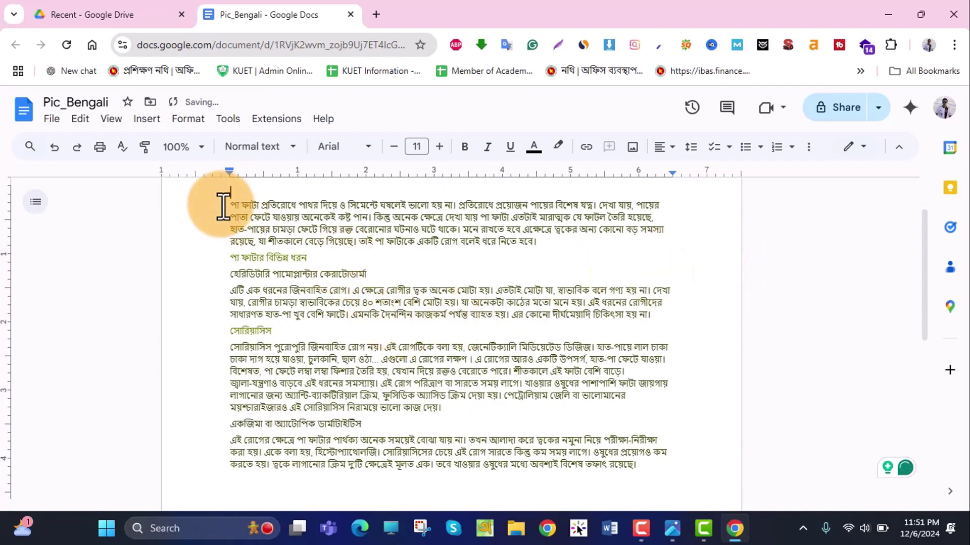
pyautogui.scroll(-2, 394, 298)
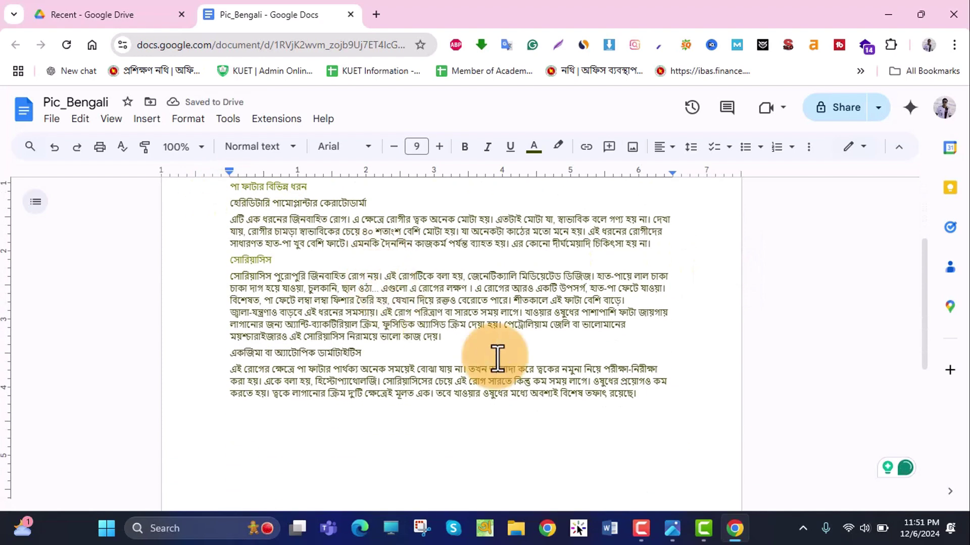
pyautogui.keyDown('shift'); pyautogui.click(638, 398); pyautogui.keyUp('shift')
pyautogui.scroll(3, 404, 317)
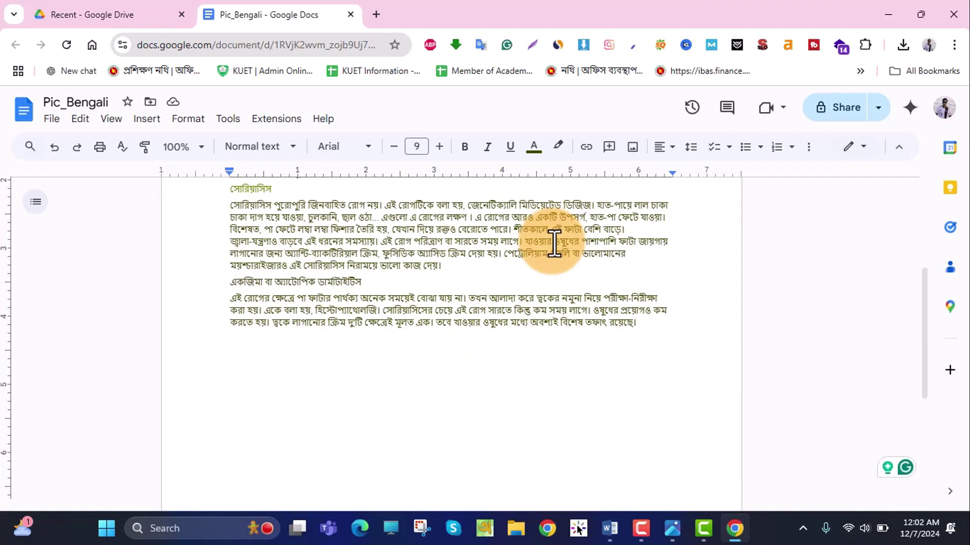
# Step: Highlight all the converted Bengali paragraphs to check that they are selectable text, and clear the selection
pyautogui.scroll(5, 554, 245)
pyautogui.scroll(-2, 554, 245)
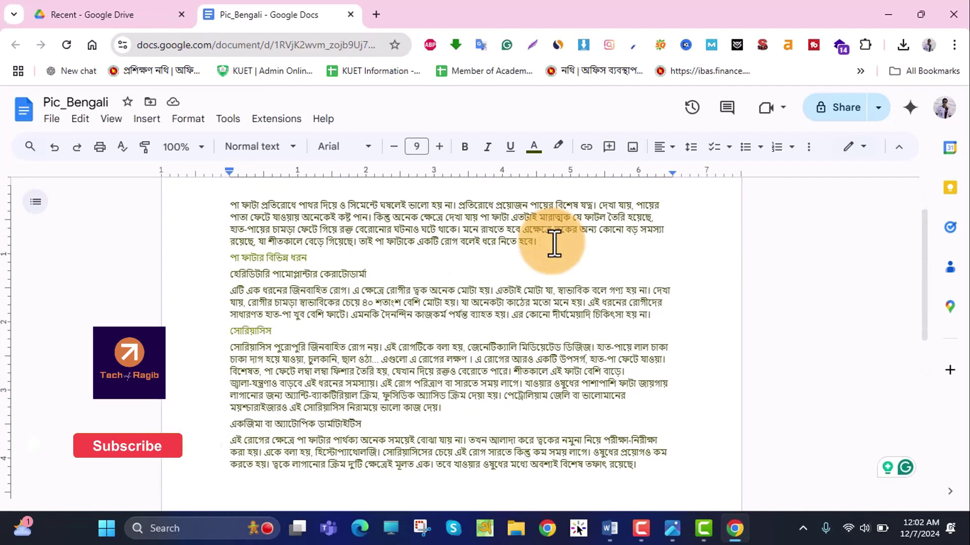
pyautogui.moveTo(230, 205); pyautogui.dragTo(515, 238)
pyautogui.click(232, 208)
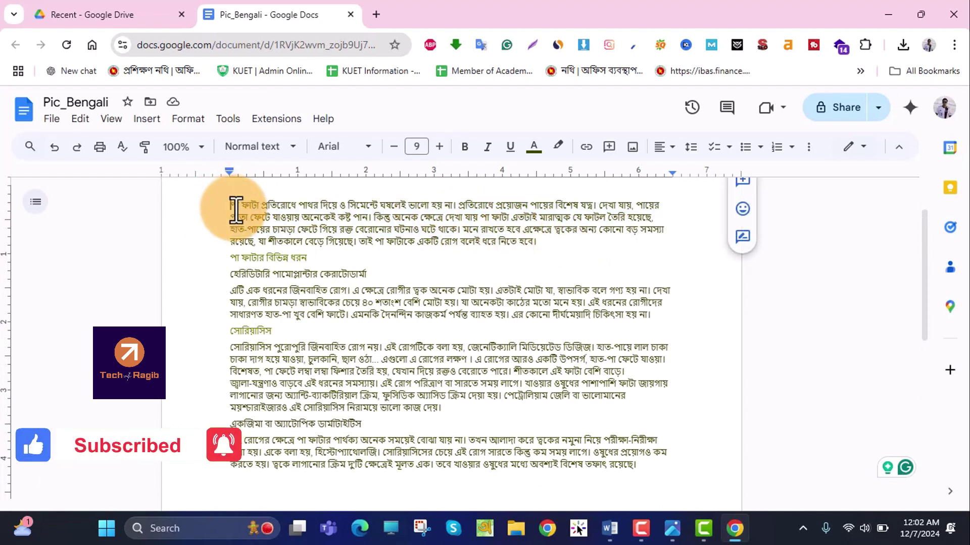
pyautogui.keyDown('shift'); pyautogui.click(639, 464); pyautogui.keyUp('shift')
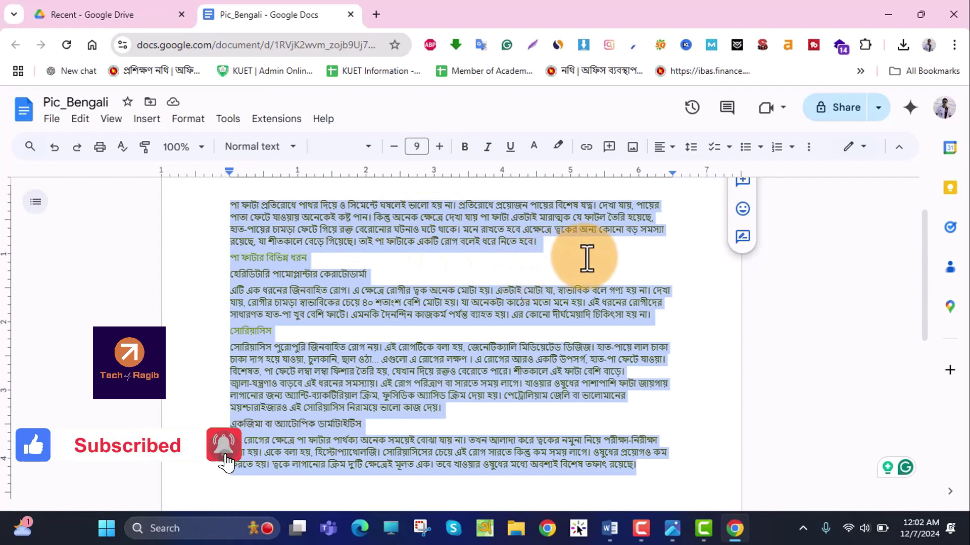
pyautogui.click(377, 237)
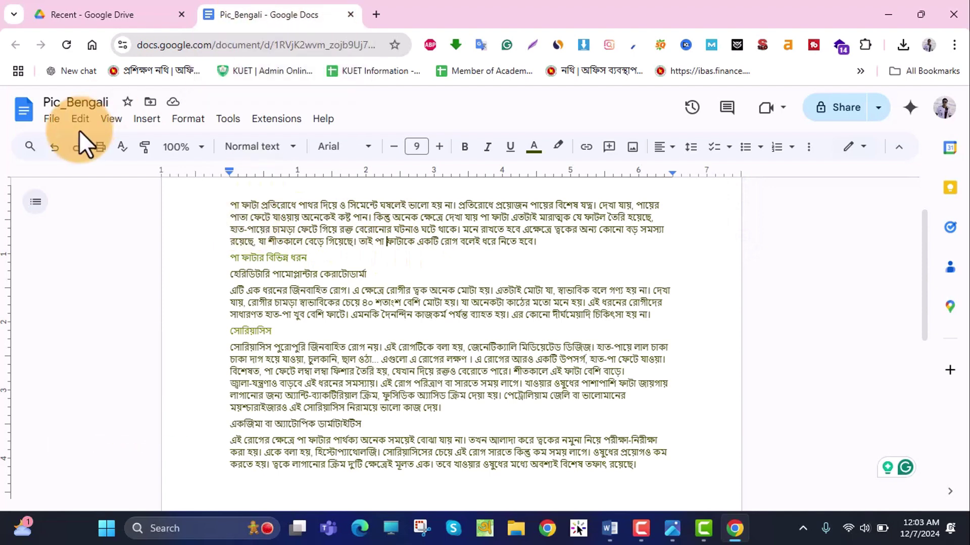
# Step: View the file formats in which the Pic_Bengali document can be downloaded, and dismiss the options
pyautogui.click(52, 120)
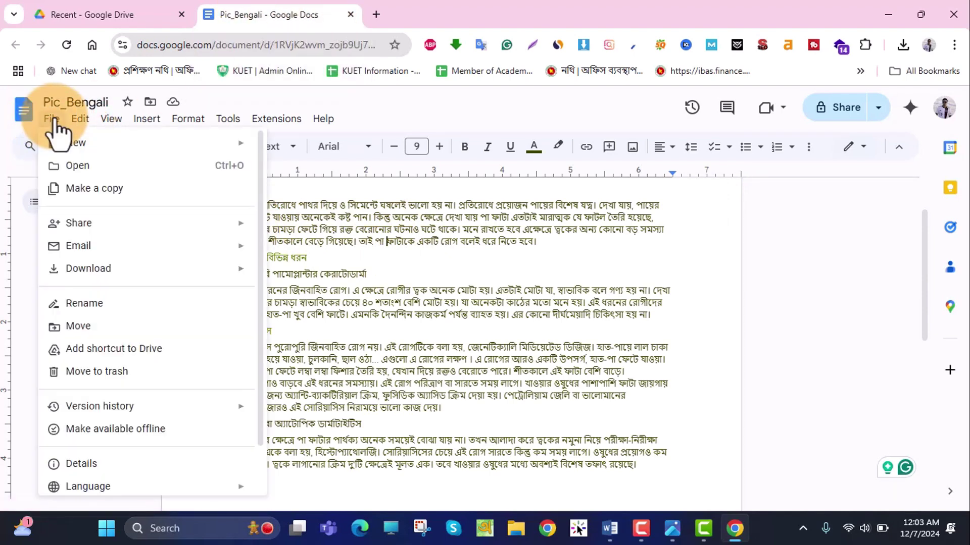
pyautogui.moveTo(109, 272)
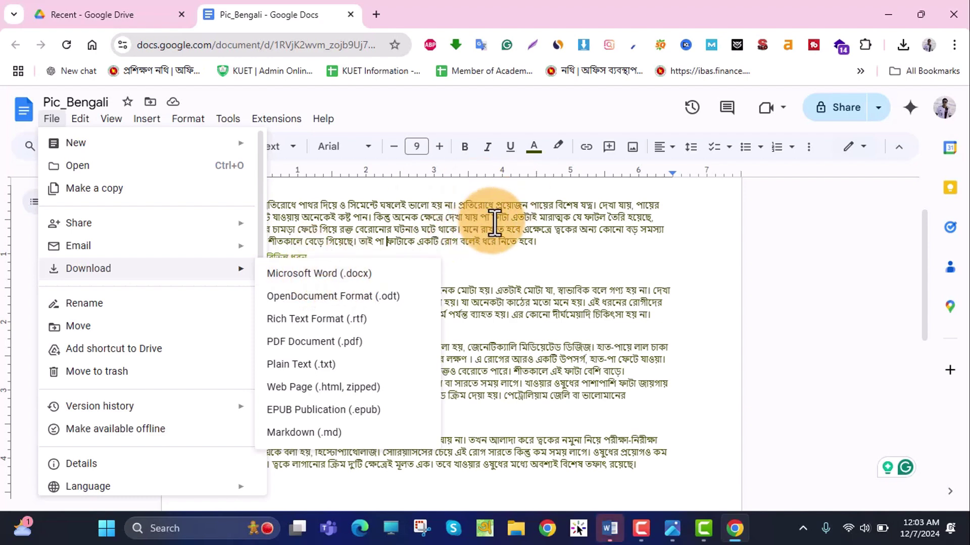
pyautogui.click(548, 244)
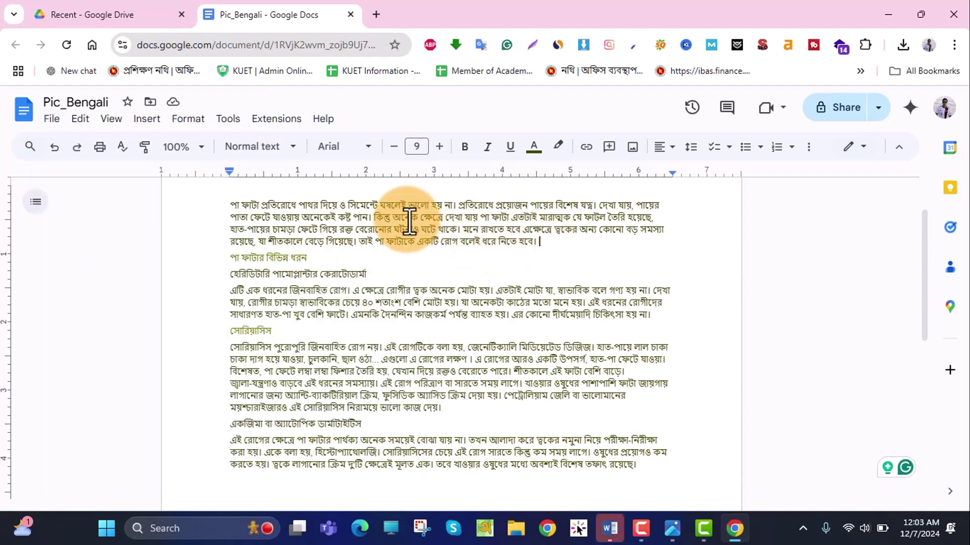